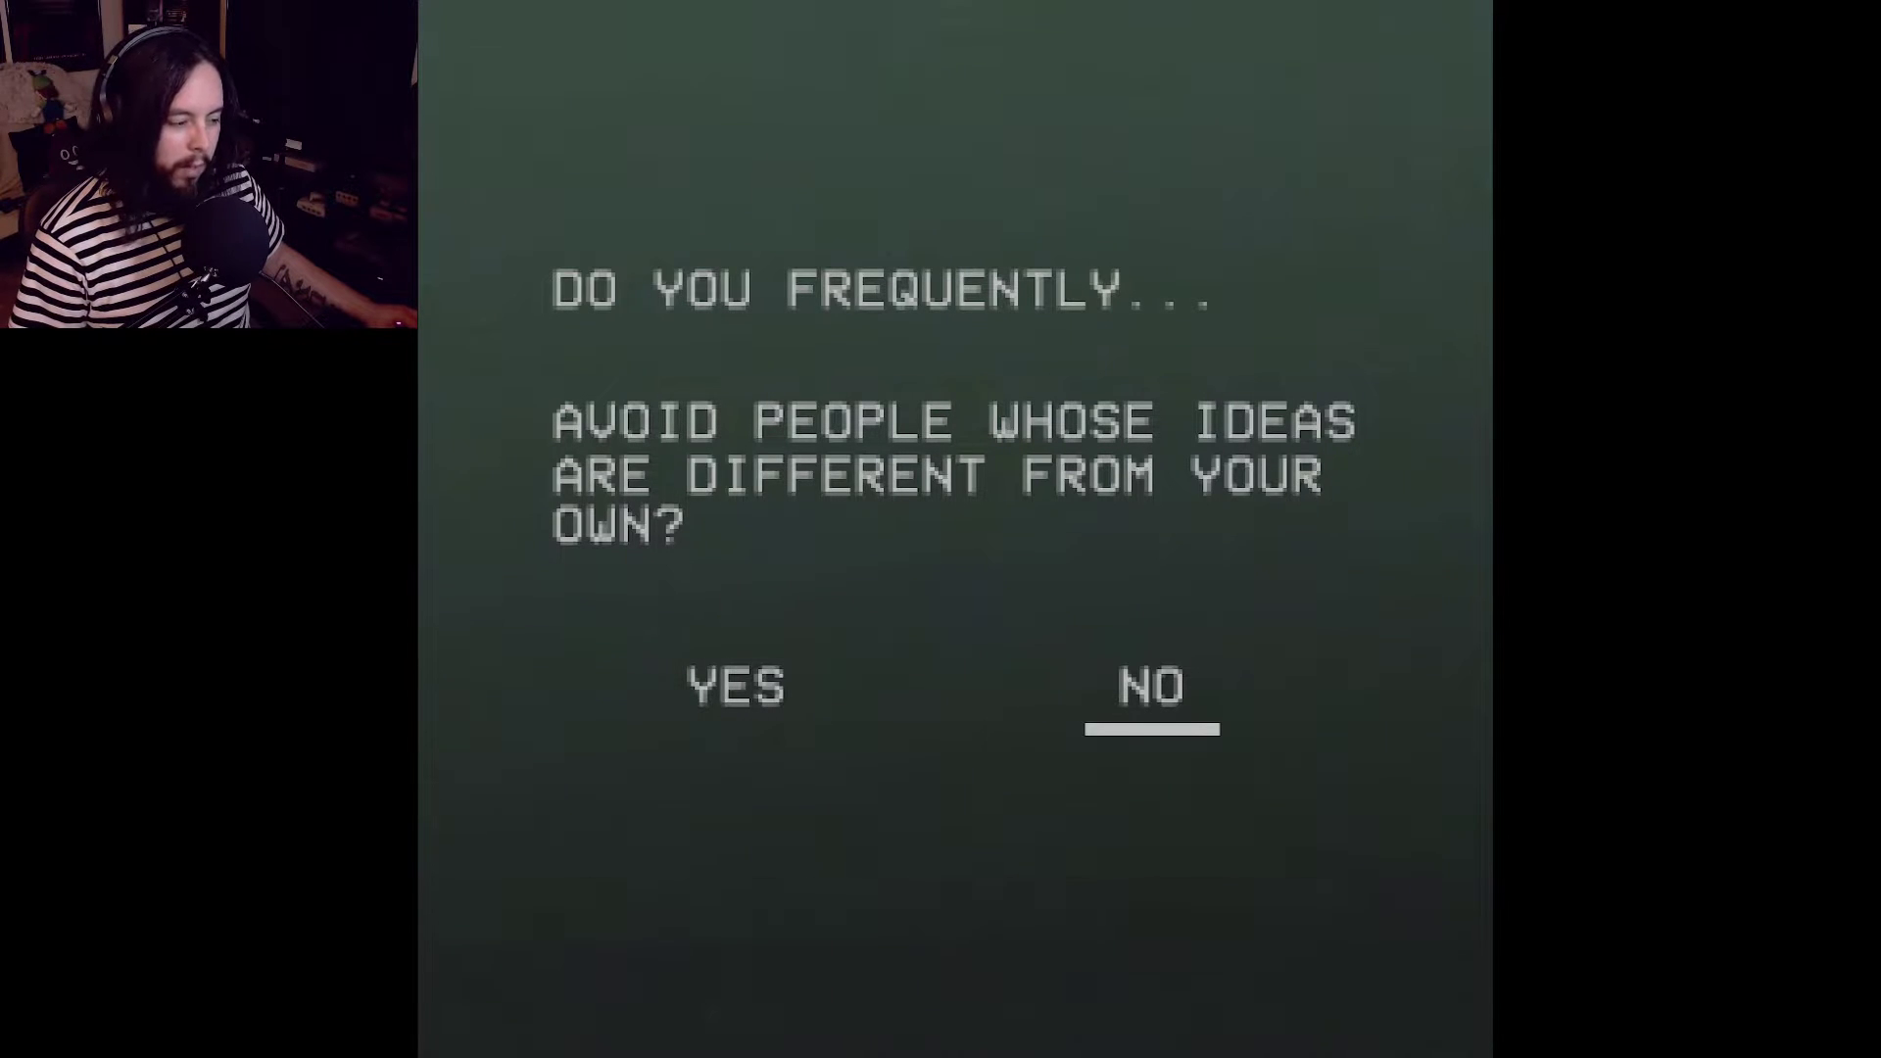
{"action": "key", "text": "Return"}
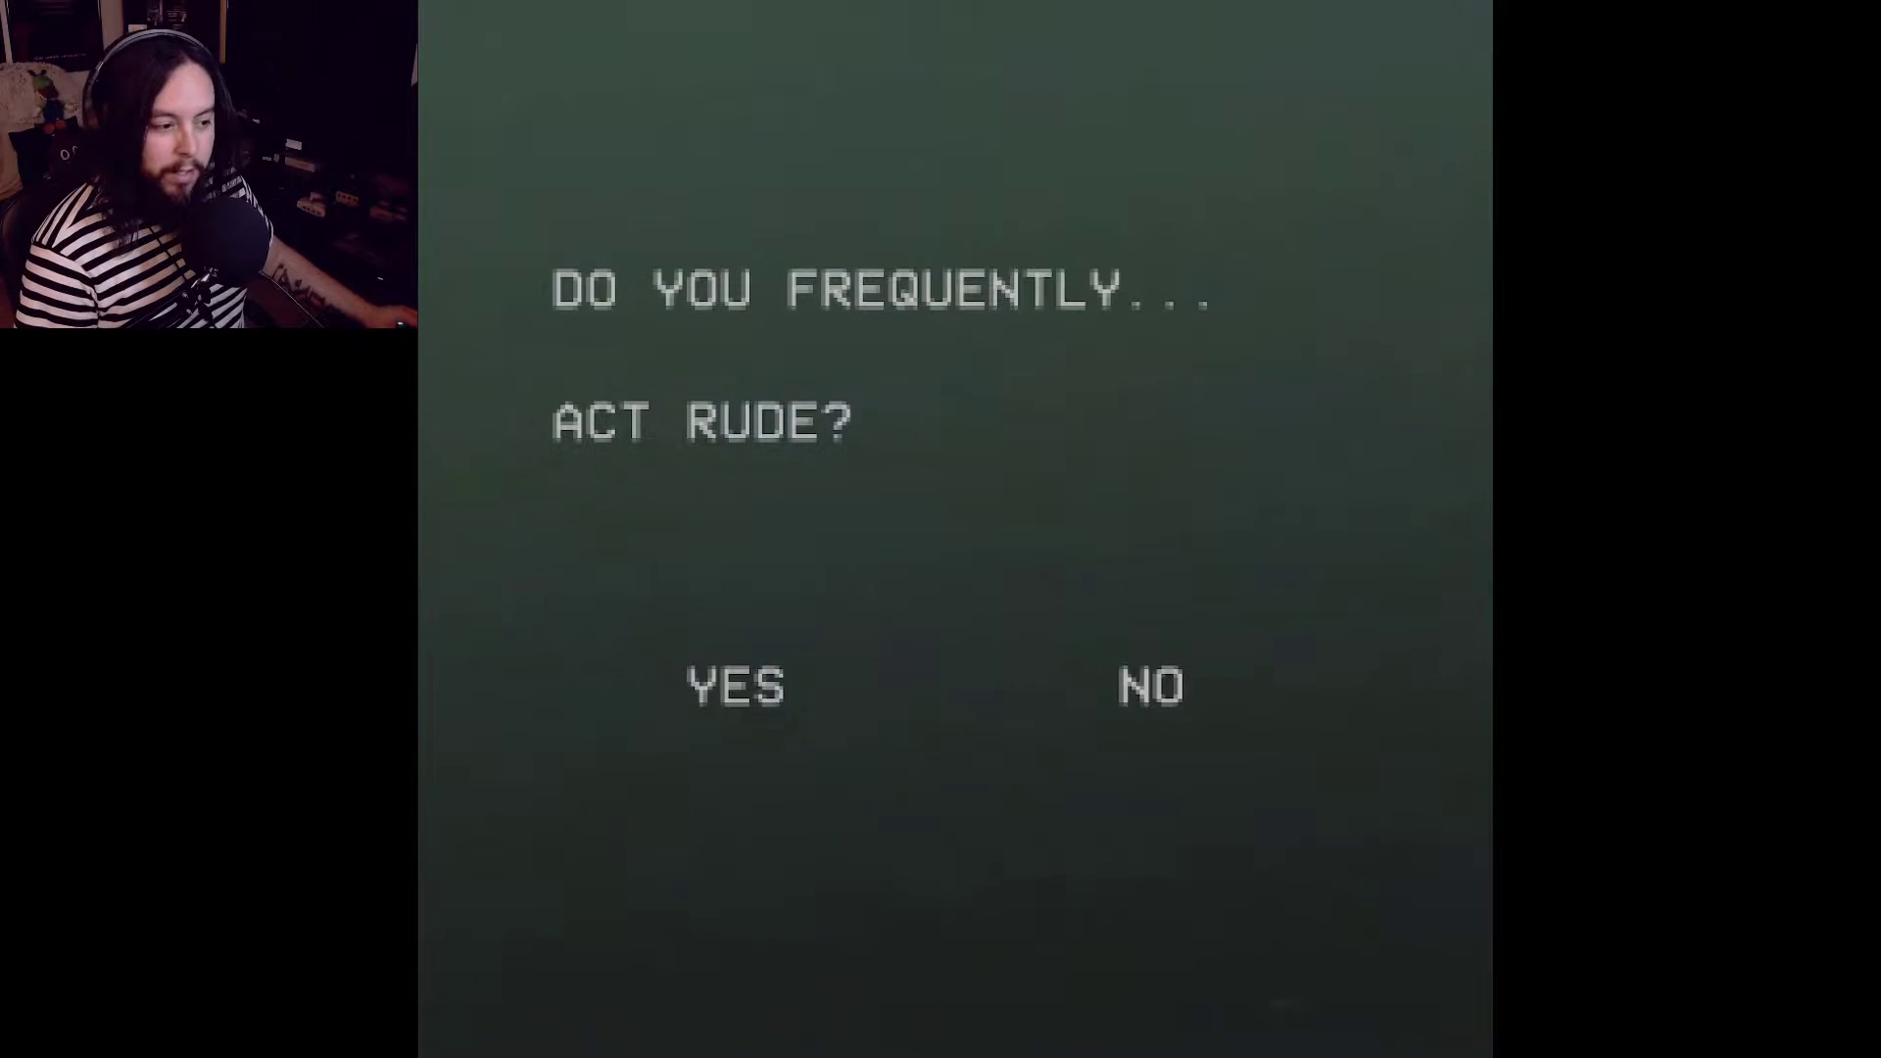
{"action": "key", "text": "Right"}
{"action": "key", "text": "Return"}
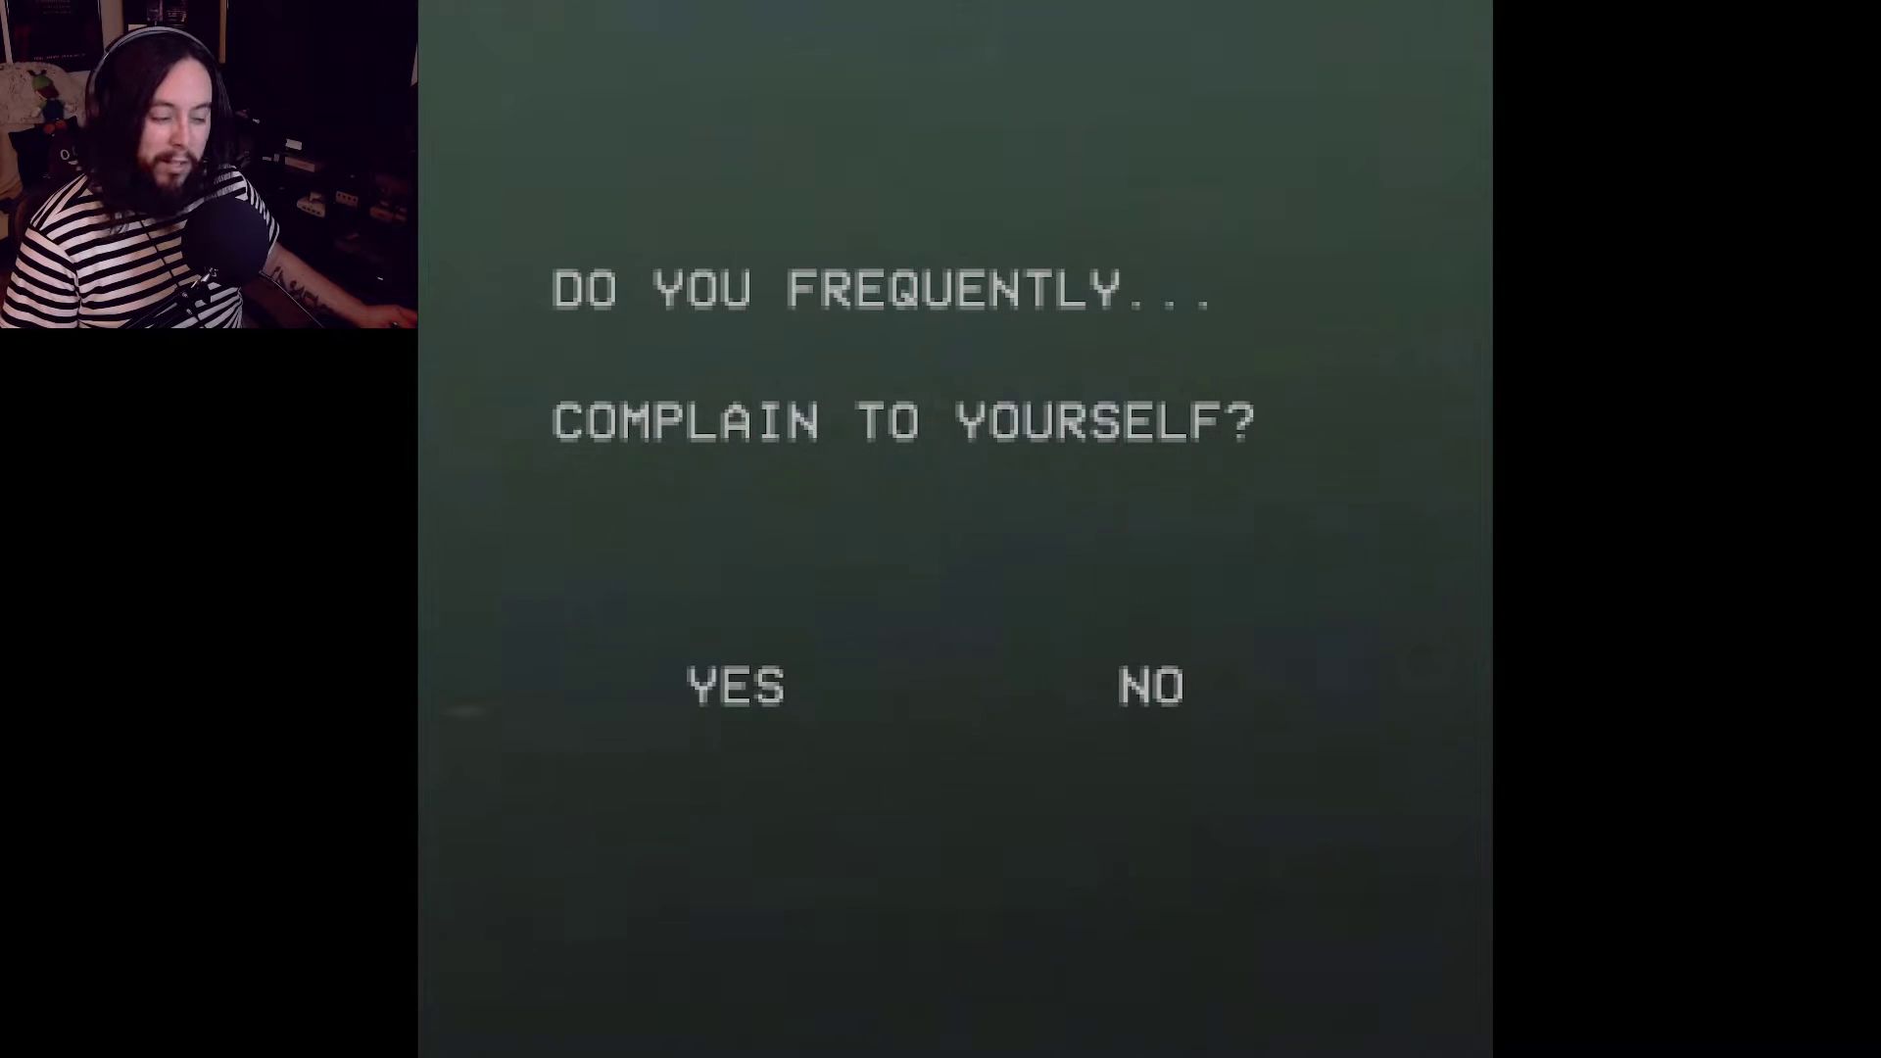
{"action": "key", "text": "Return"}
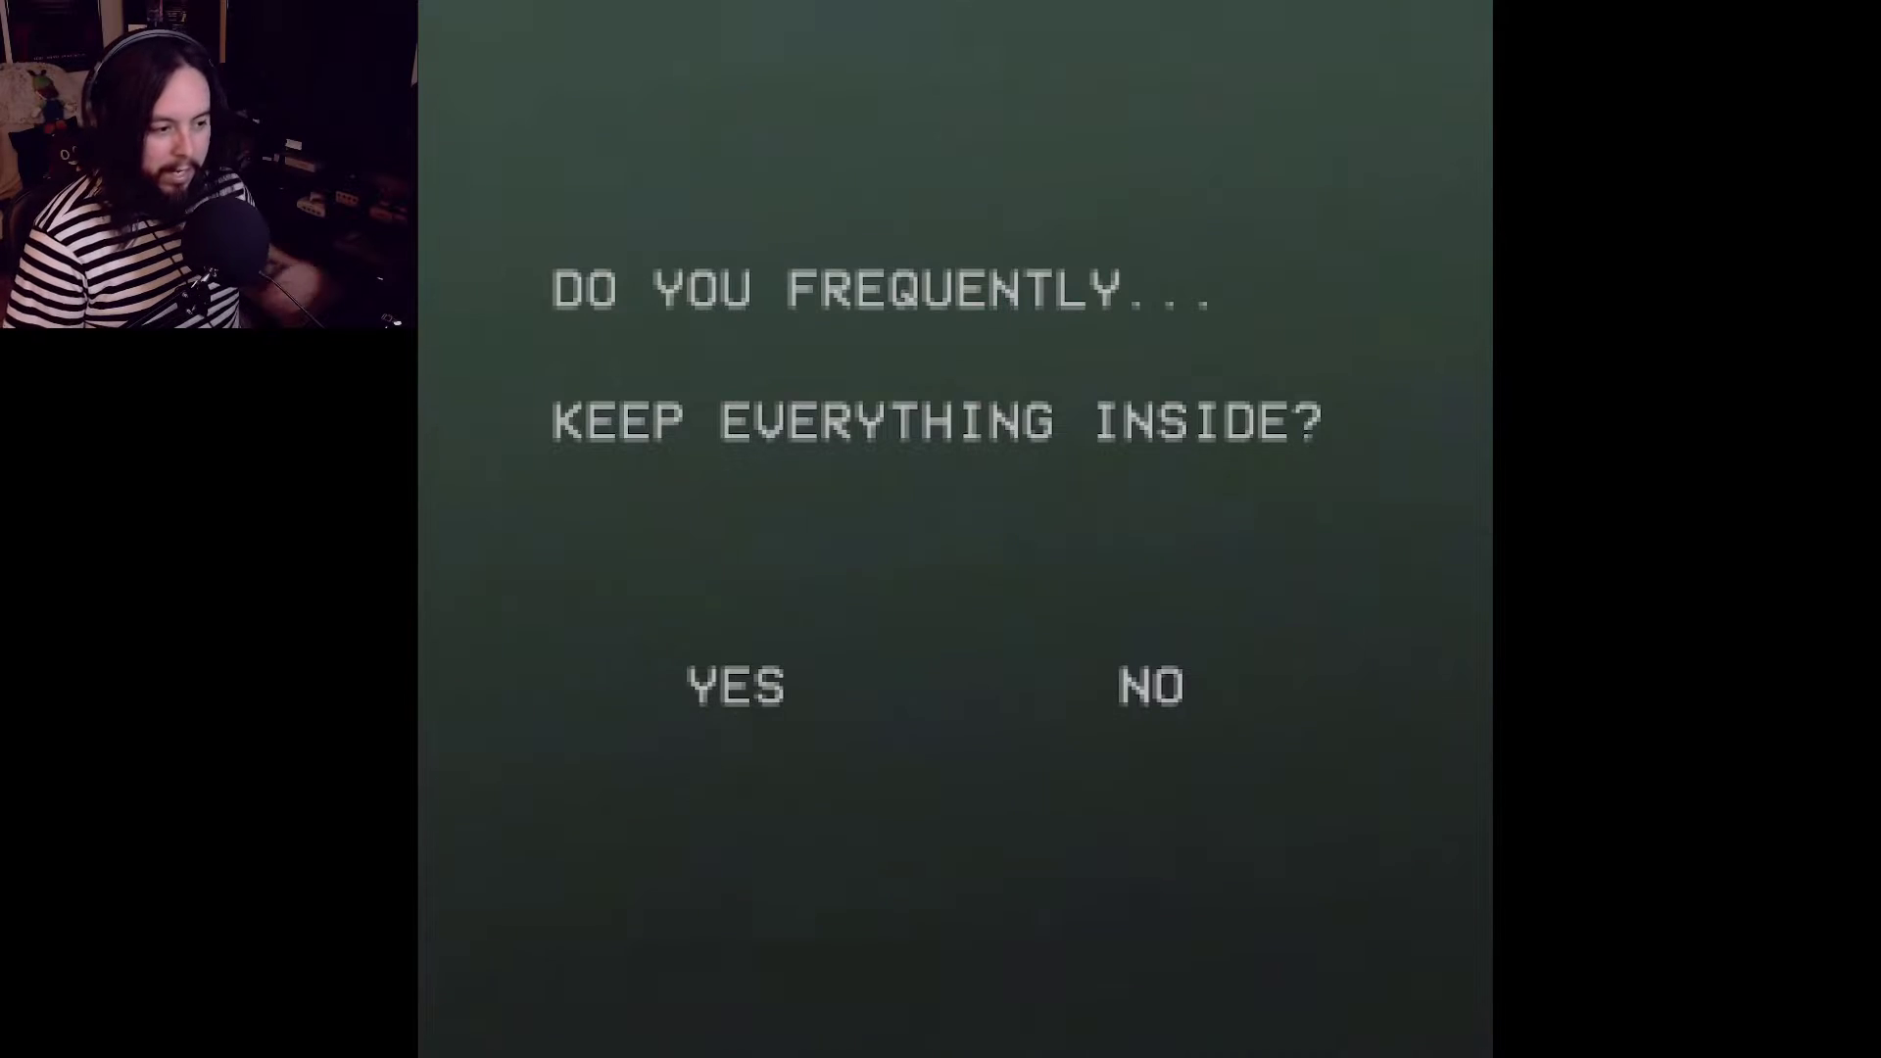
{"action": "key", "text": "Left"}
{"action": "key", "text": "Return"}
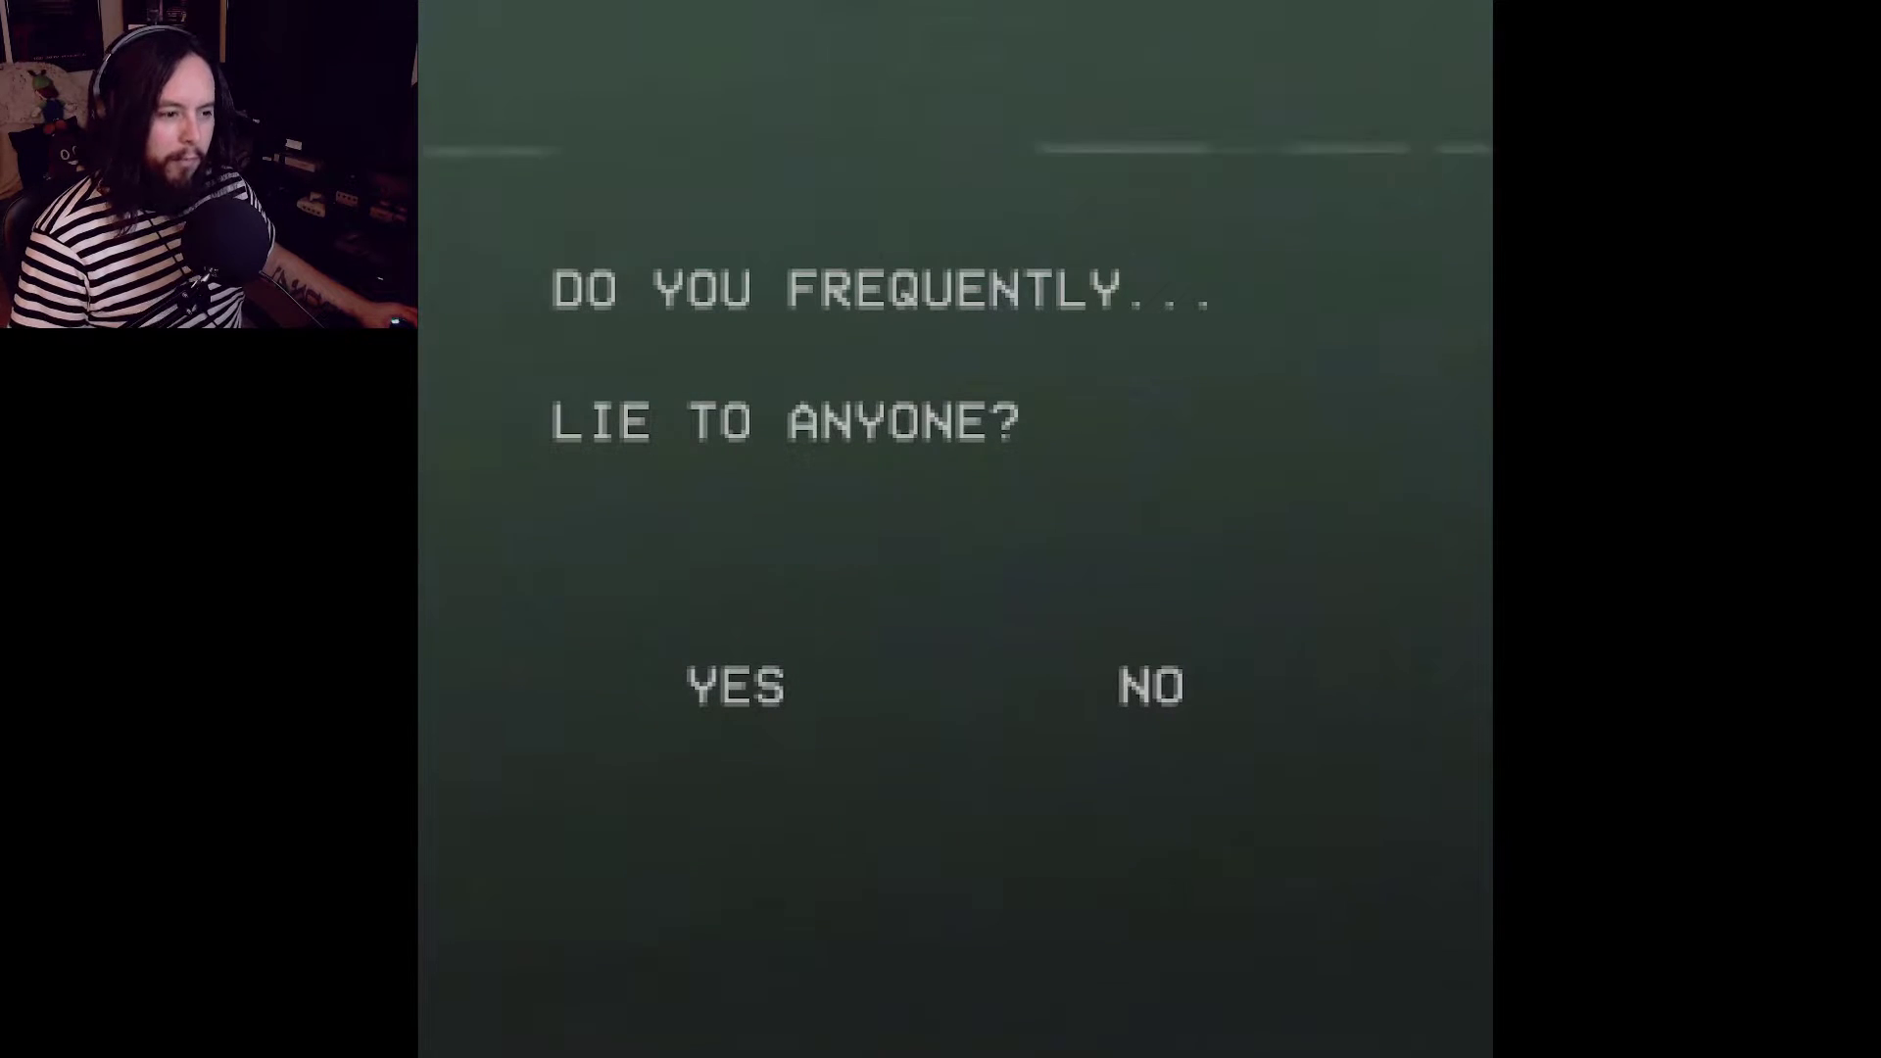
{"action": "key", "text": "Return"}
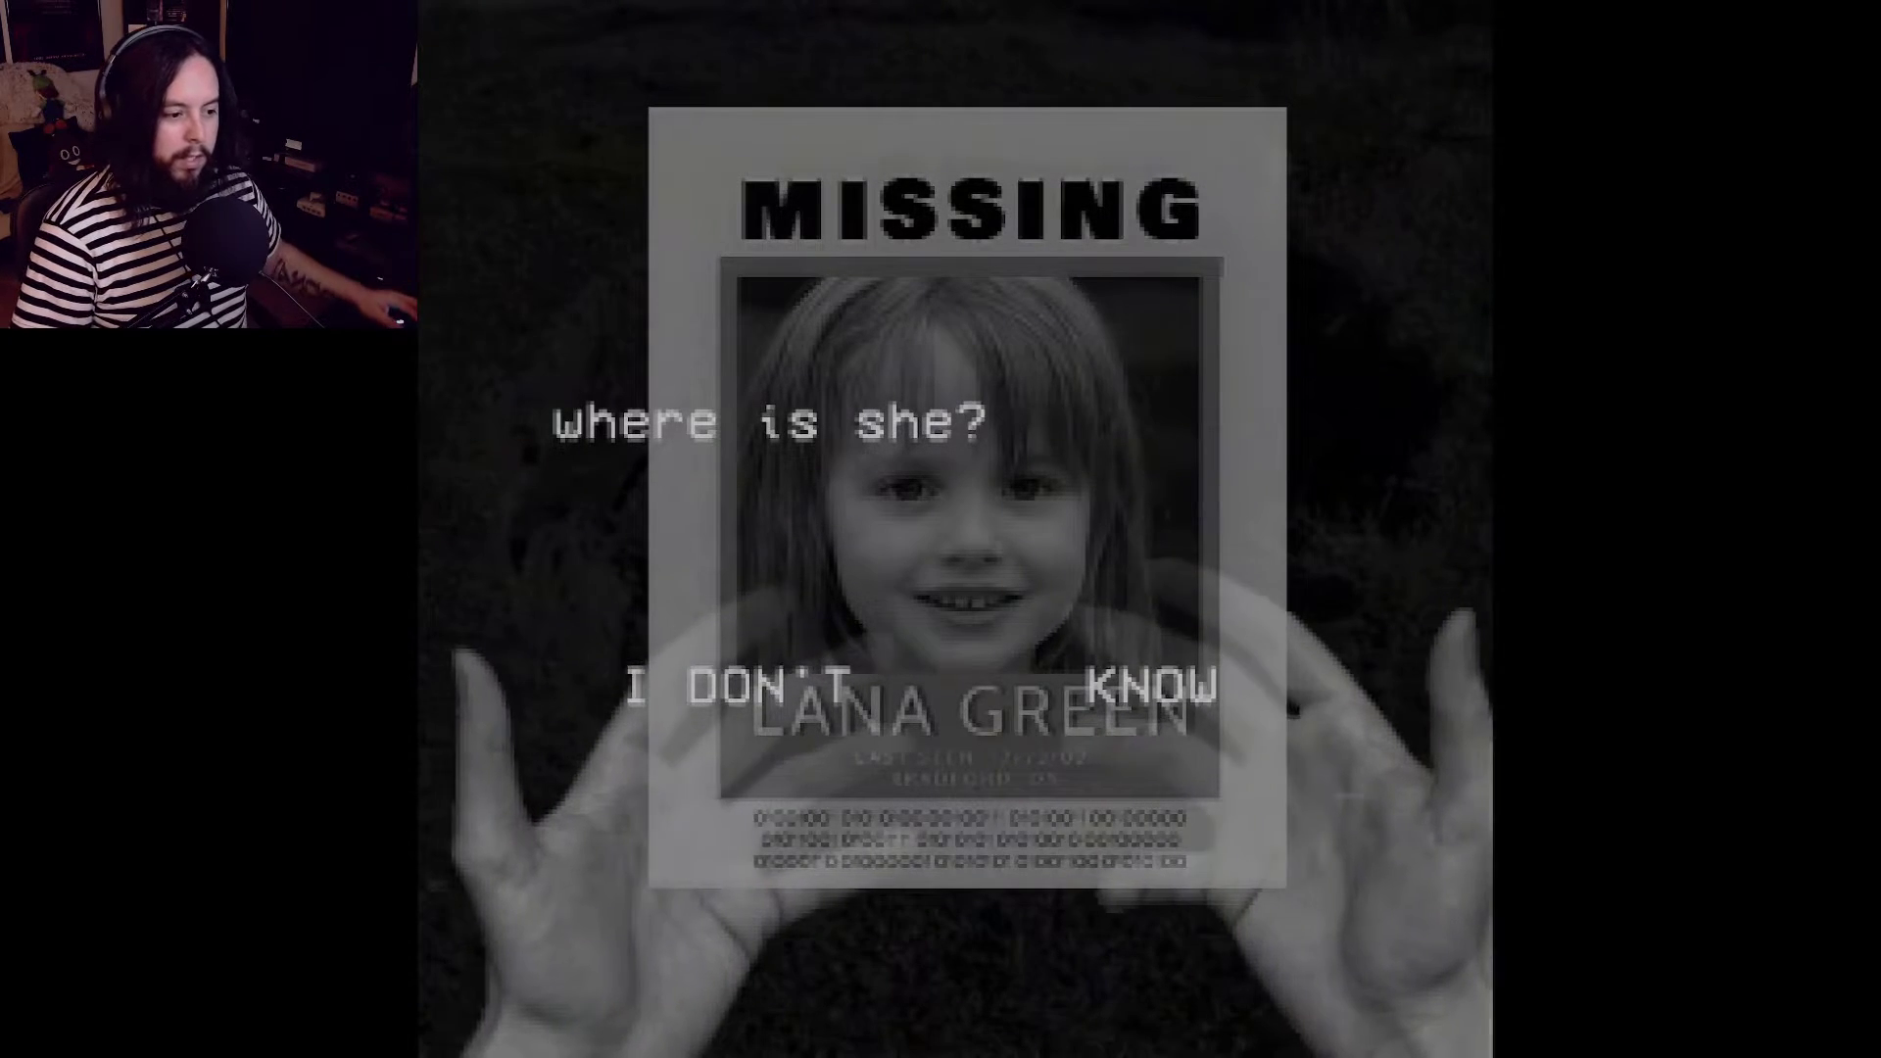
{"action": "key", "text": "Right"}
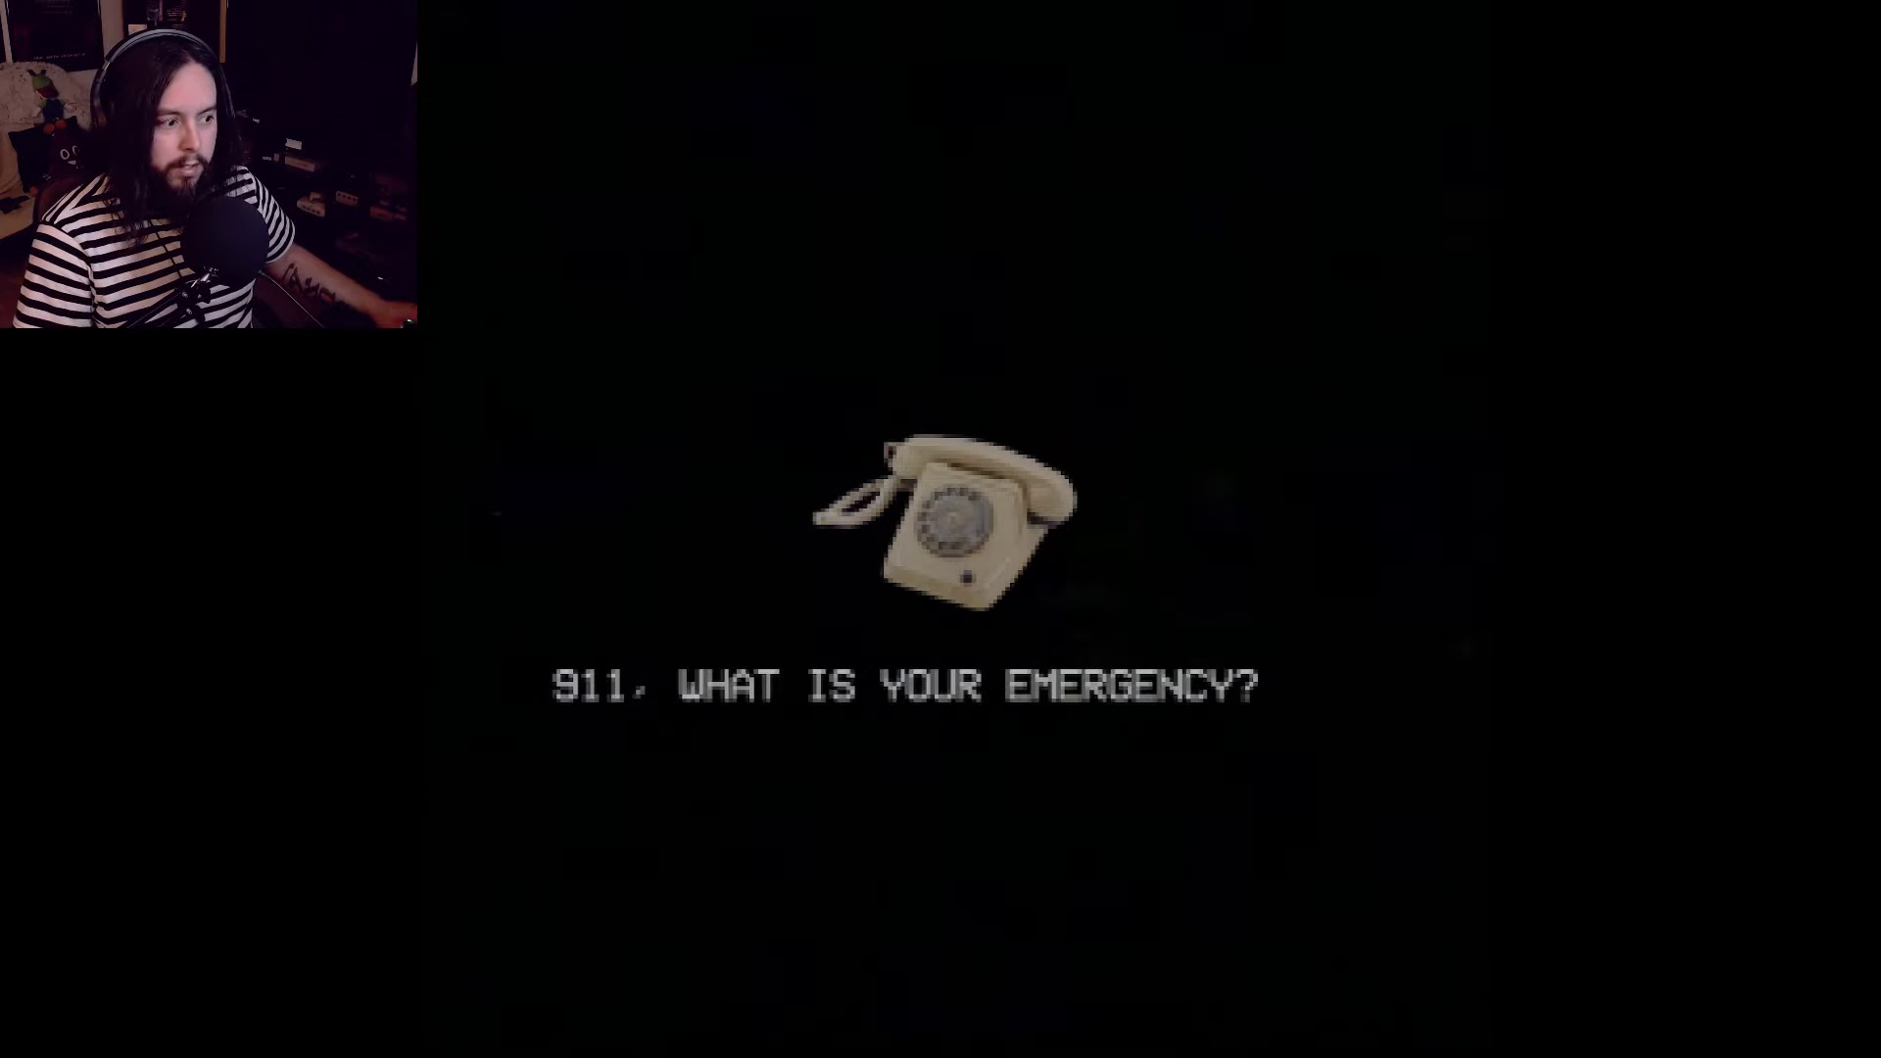
{"action": "key", "text": "space"}
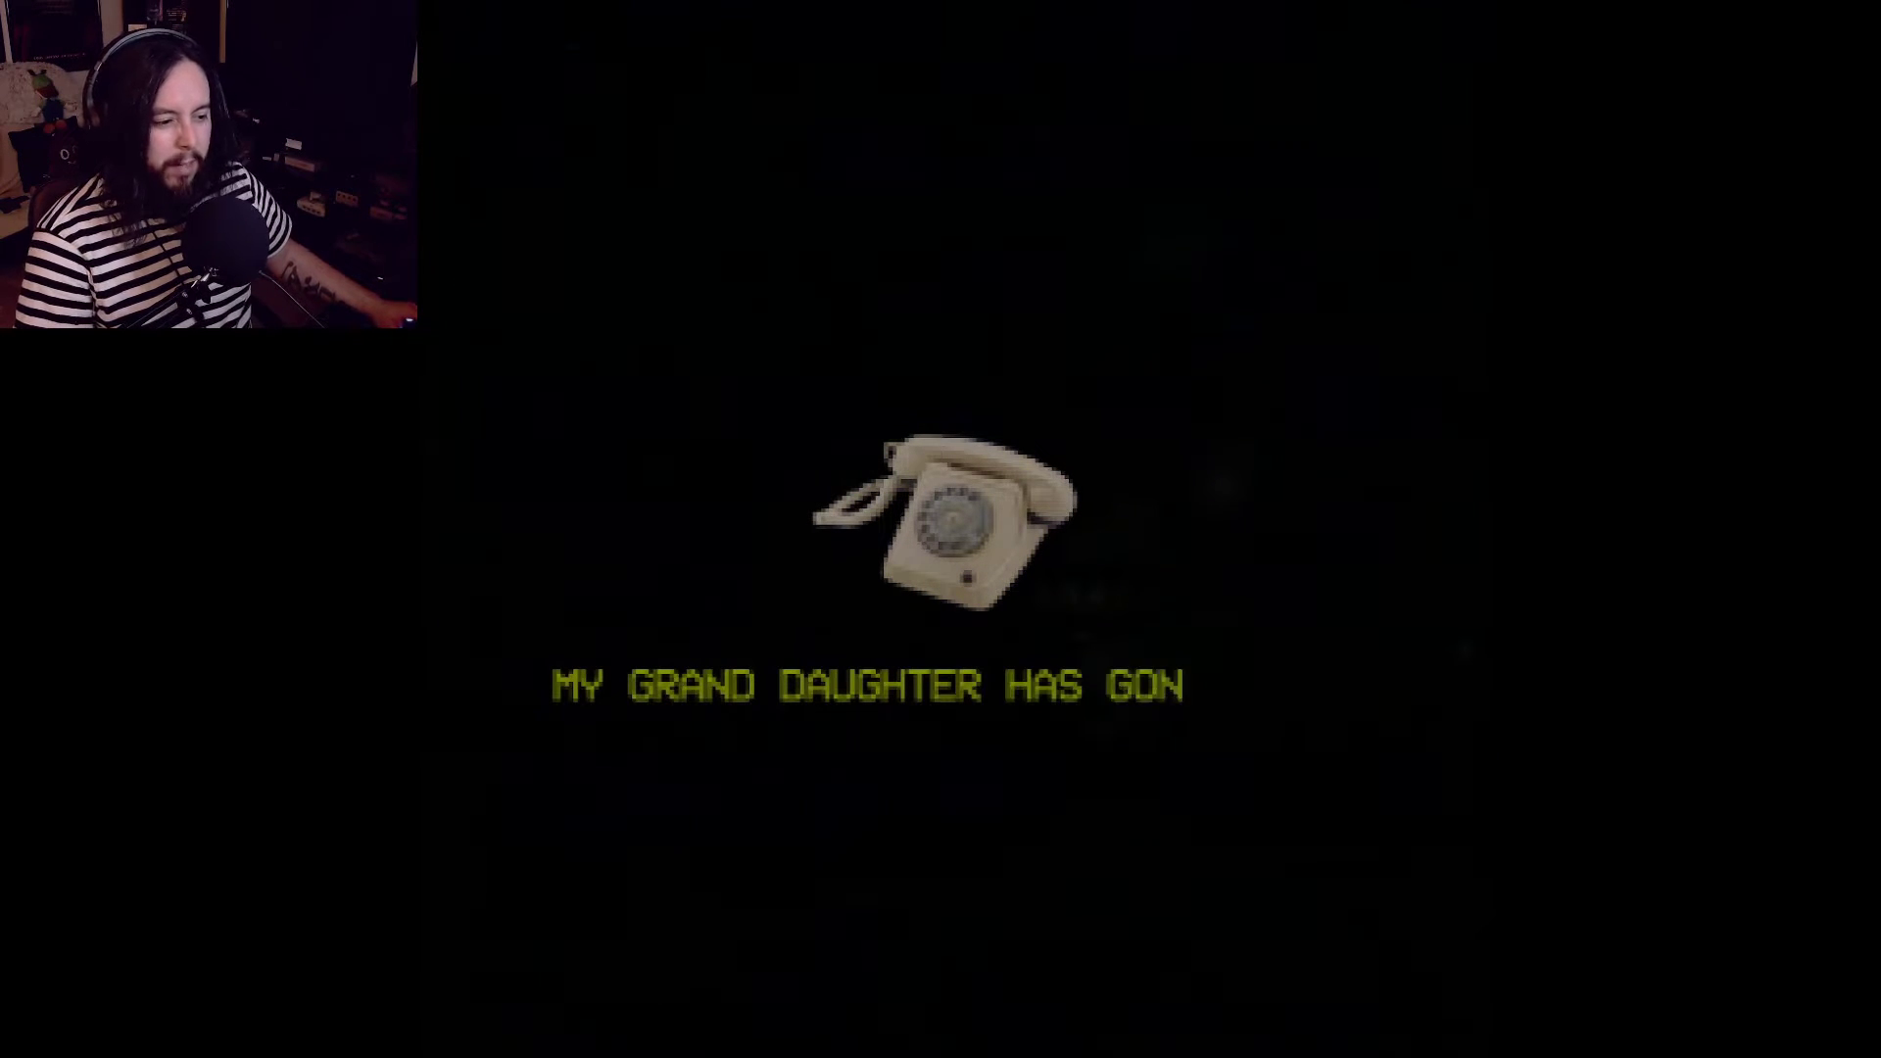